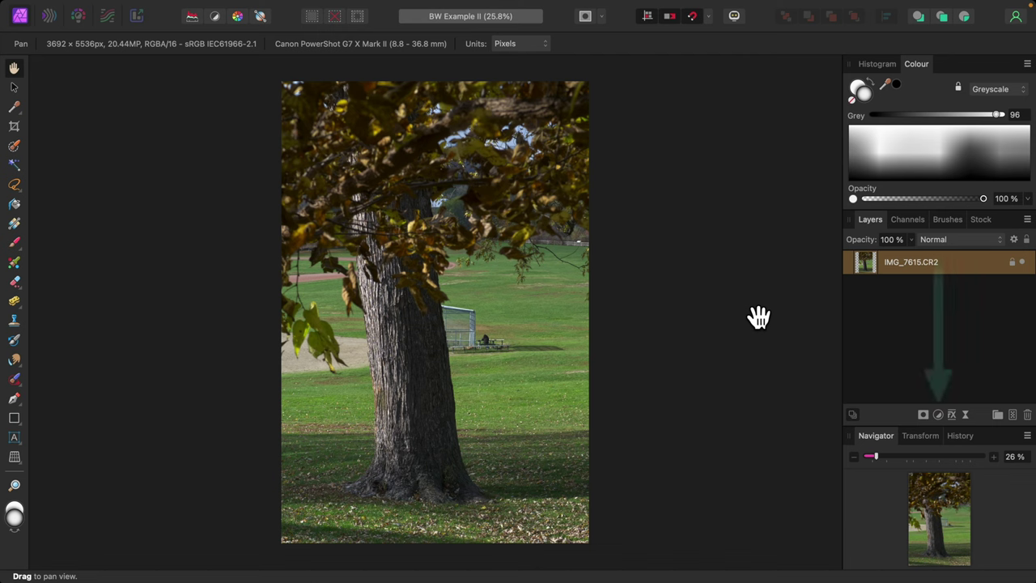
Step: Add a Black and White adjustment and set its Red tones to 62%
left_click(942, 416)
left_click(956, 485)
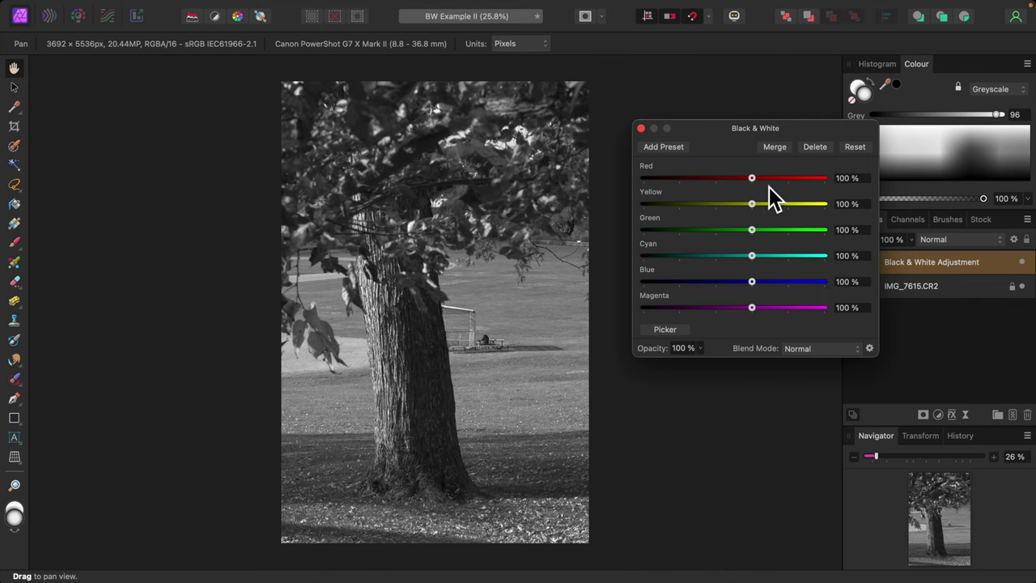
left_click_drag(752, 178, 703, 182)
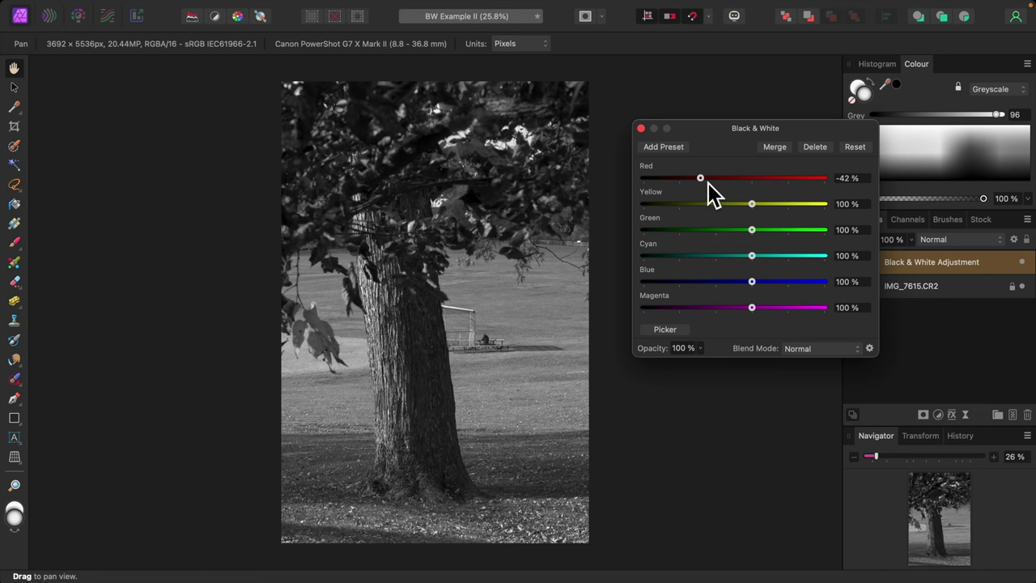
mouse_move(708, 183)
left_mouse_down()
mouse_move(836, 191)
mouse_move(681, 176)
mouse_move(831, 183)
mouse_move(713, 179)
left_mouse_up()
double_click(708, 177)
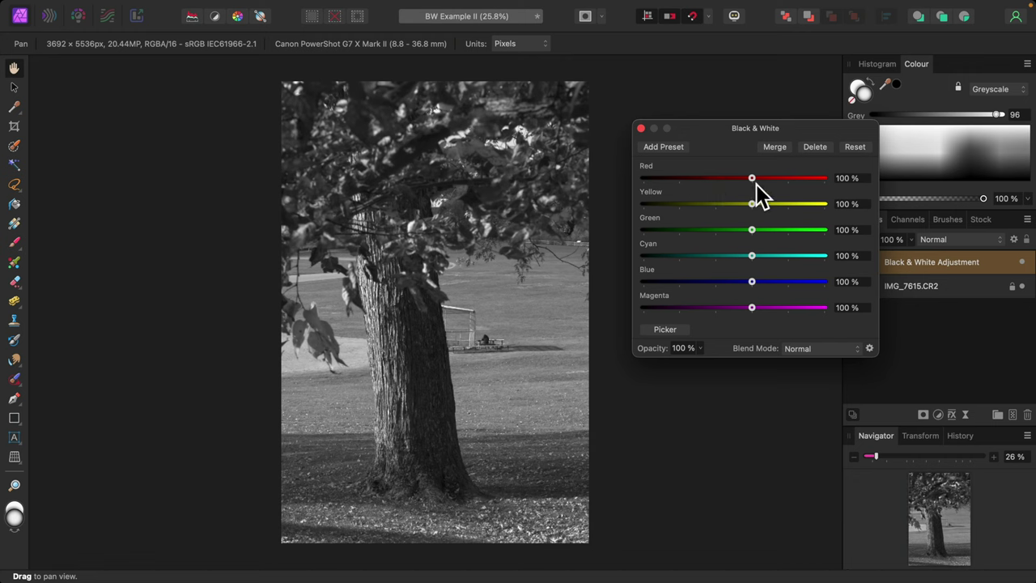
left_click_drag(756, 183, 744, 183)
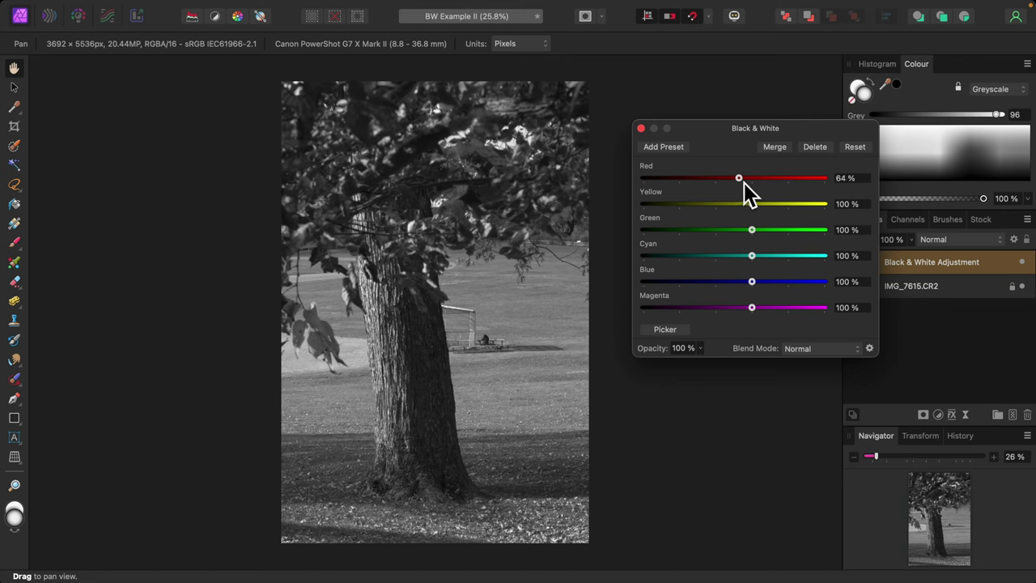
left_click_drag(744, 182, 742, 182)
Step: Raise Yellow to 175%, drop Green to 51%, and lift Cyan to 138% in the conversion
mouse_move(759, 207)
left_mouse_down()
mouse_move(816, 215)
mouse_move(715, 216)
mouse_move(757, 207)
left_mouse_up()
left_click_drag(759, 208, 783, 209)
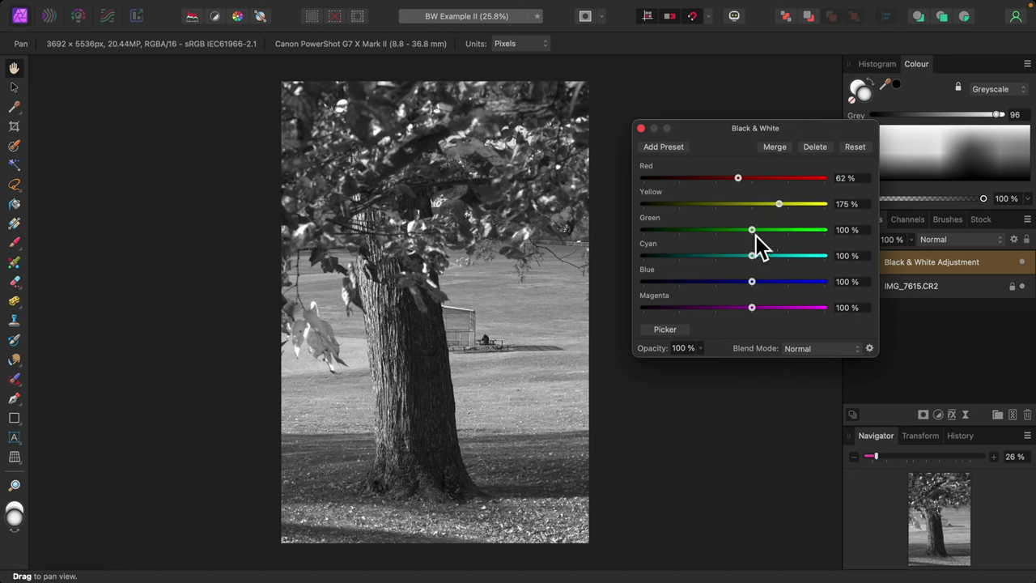
left_click_drag(755, 234, 770, 235)
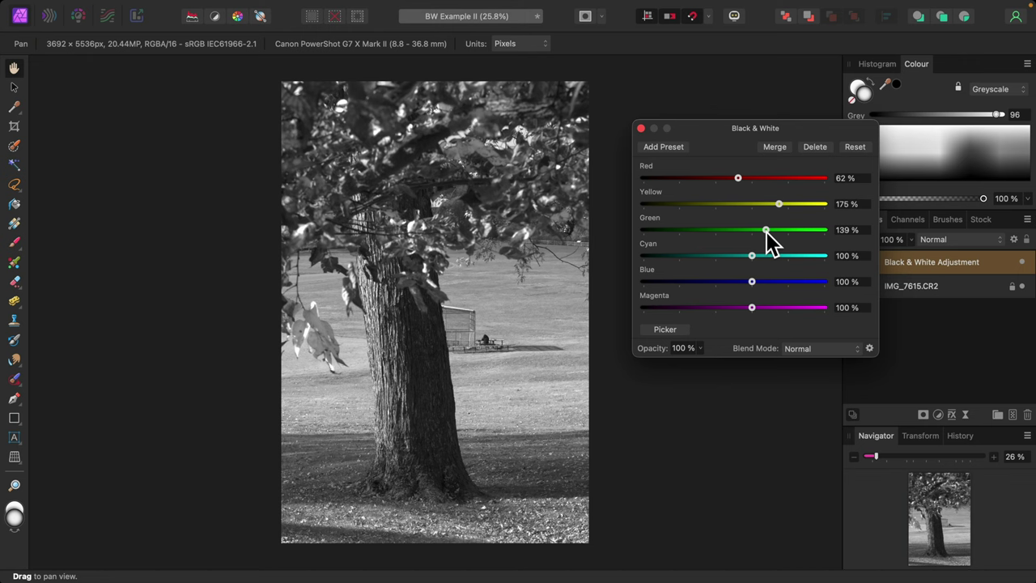
left_click_drag(765, 232, 735, 232)
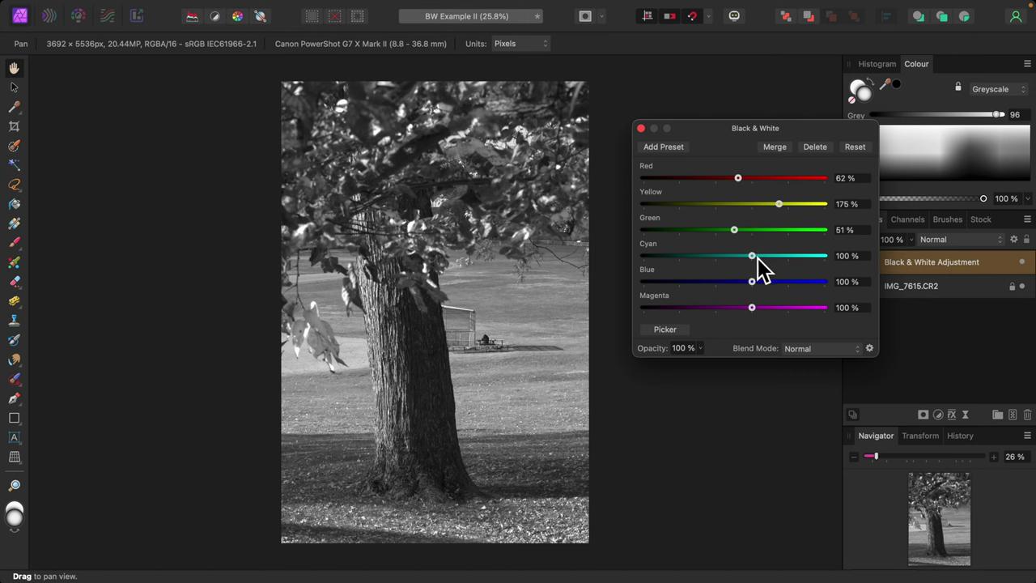
mouse_move(752, 257)
left_mouse_down()
mouse_move(731, 271)
mouse_move(786, 263)
mouse_move(721, 262)
mouse_move(756, 264)
left_mouse_up()
Step: Set Cyan to 133%, reset Blue and Magenta to 100%, and close the Black & White settings
left_click_drag(752, 256, 741, 284)
double_click(739, 283)
left_click_drag(754, 310, 789, 313)
double_click(788, 311)
left_click(641, 128)
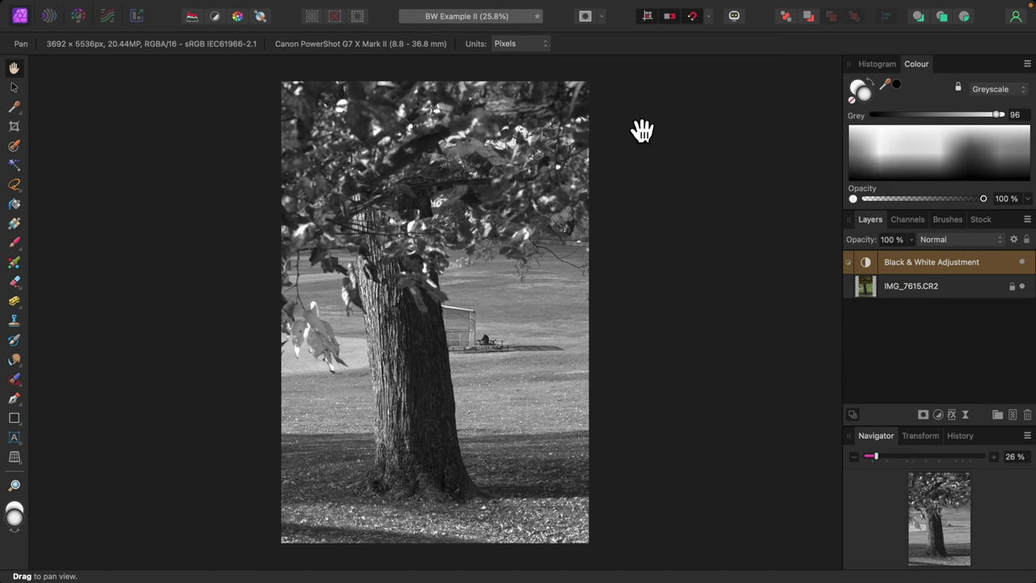
Step: Add a Curves adjustment with shadow, raised highlight and slightly lowered midtone points
left_click(939, 415)
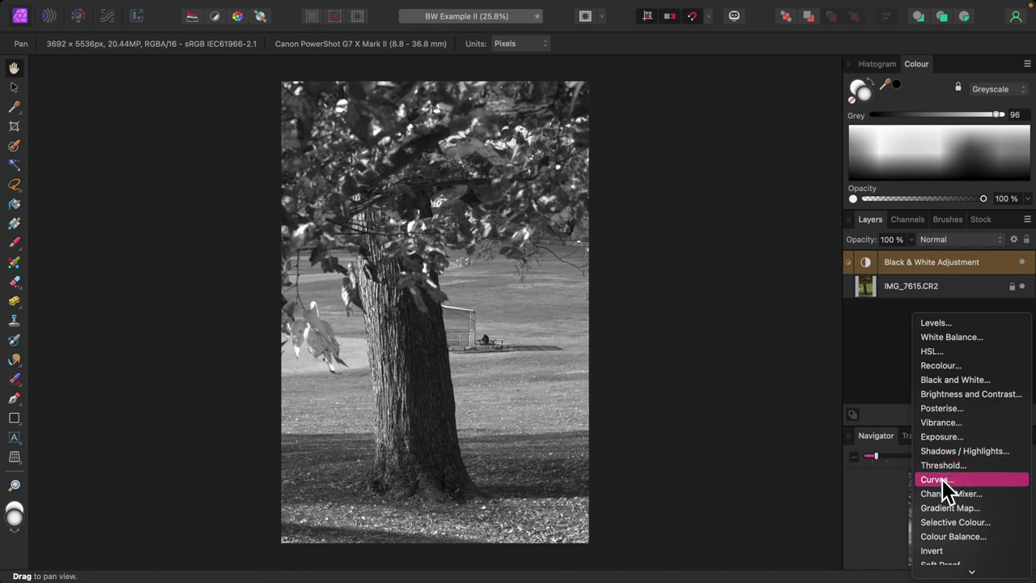
left_click(942, 483)
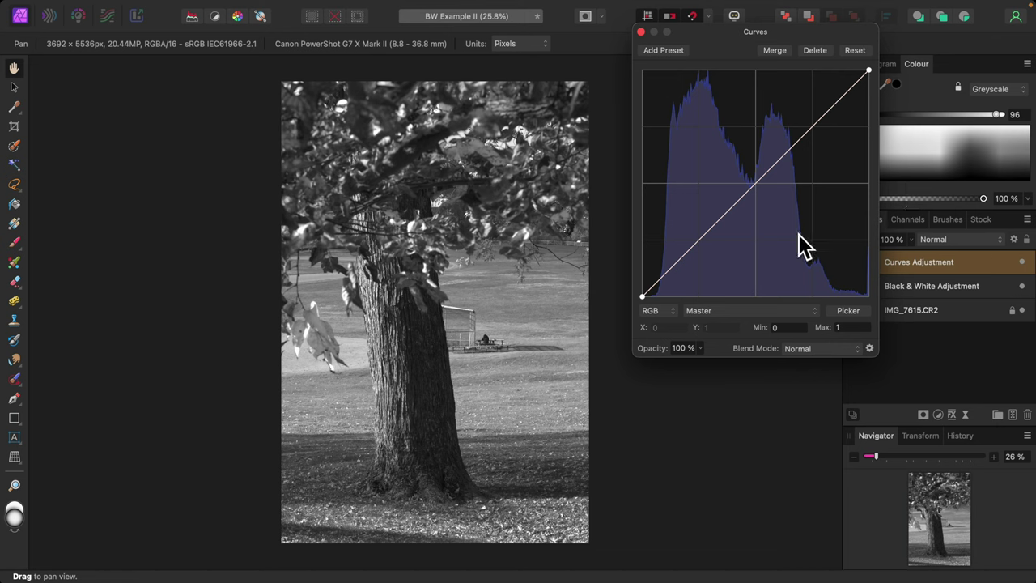
left_click(702, 247)
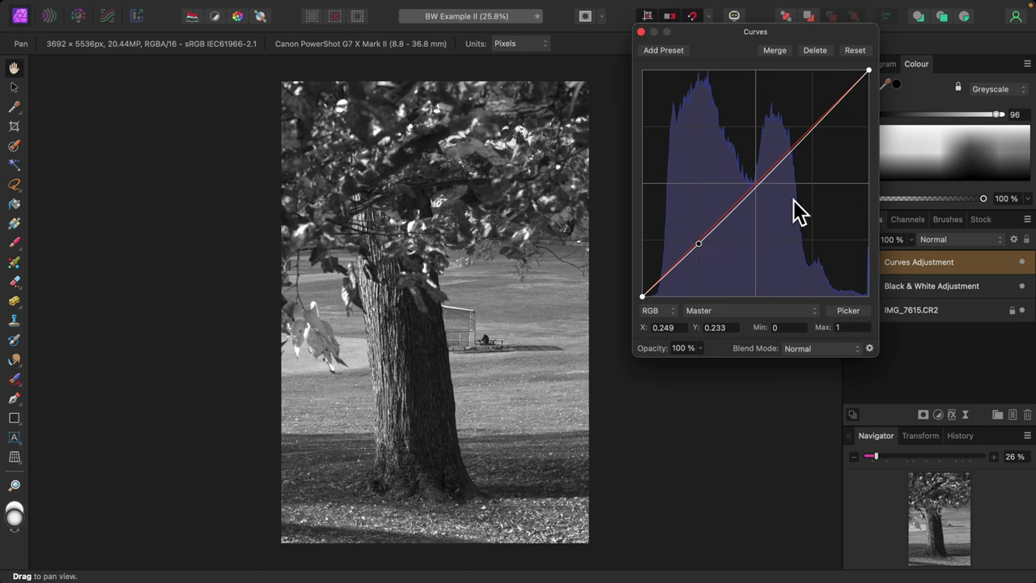
left_click(814, 132)
left_click_drag(817, 135, 815, 129)
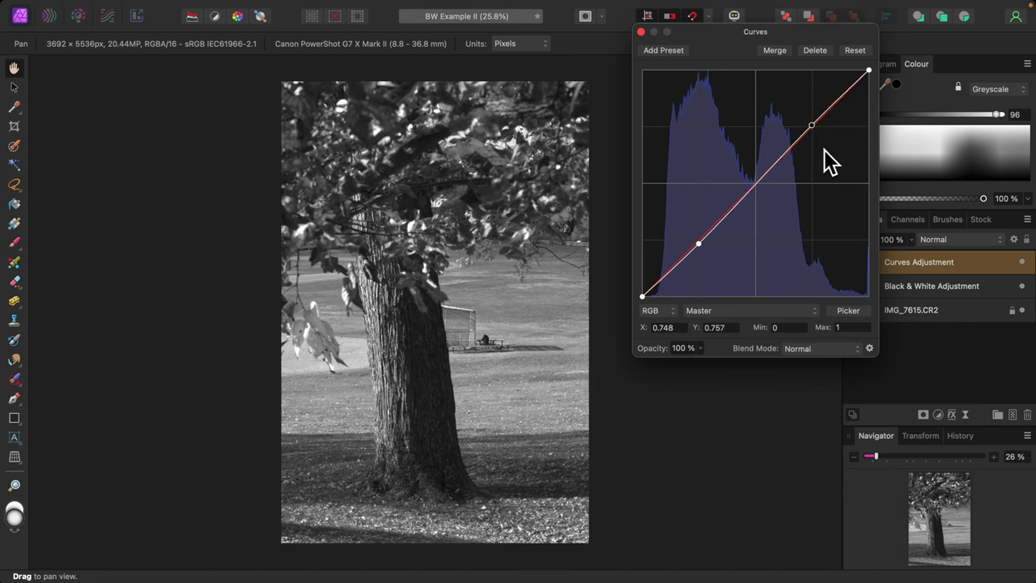
left_click(756, 185)
left_click_drag(759, 185, 760, 188)
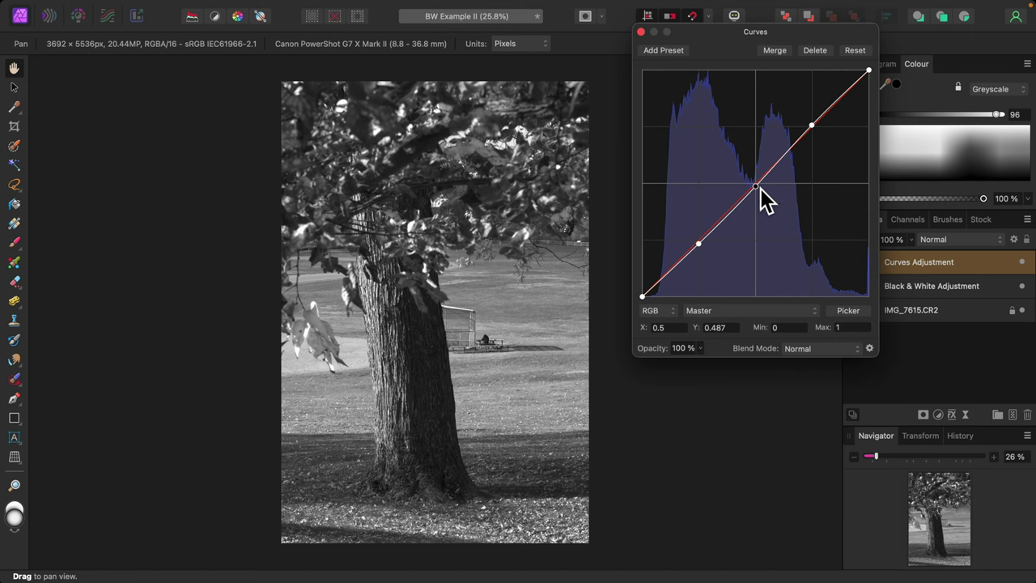
Step: Close the Curves settings dialog
left_click(643, 33)
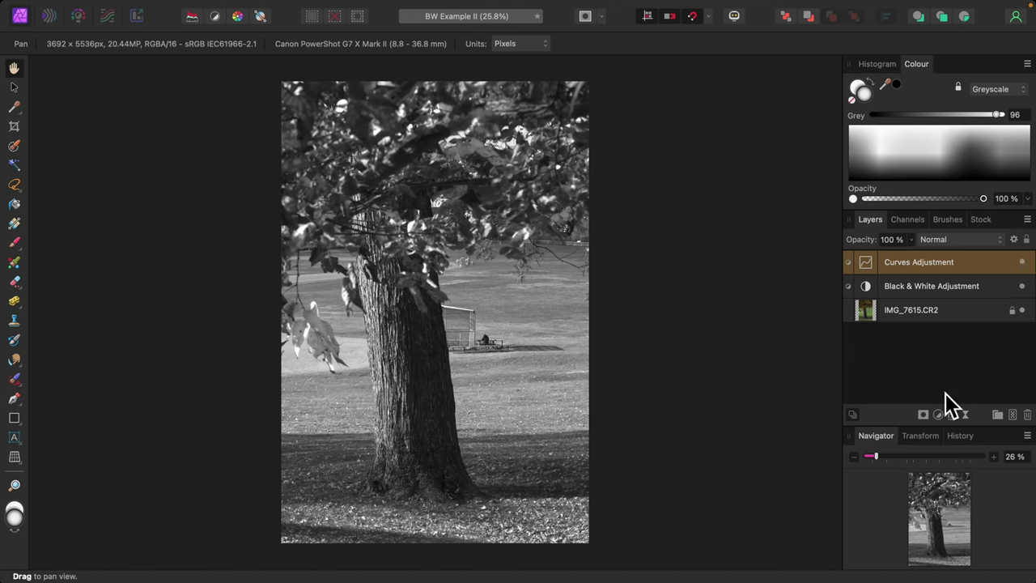
Step: Add a Levels adjustment and set its Black Level to 2% while previewing clipping
left_click(941, 417)
left_click(940, 425)
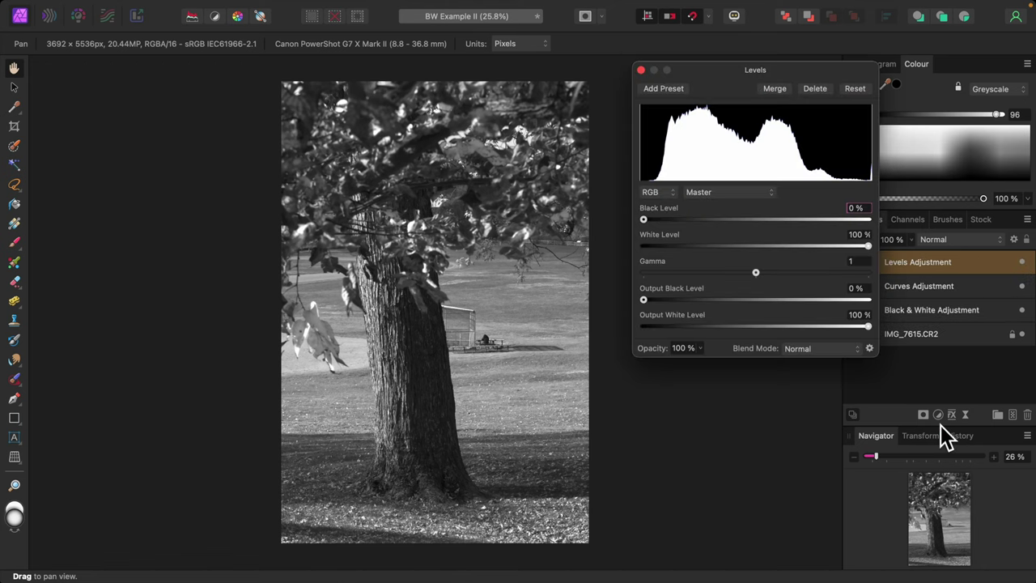
left_click(648, 223, "alt")
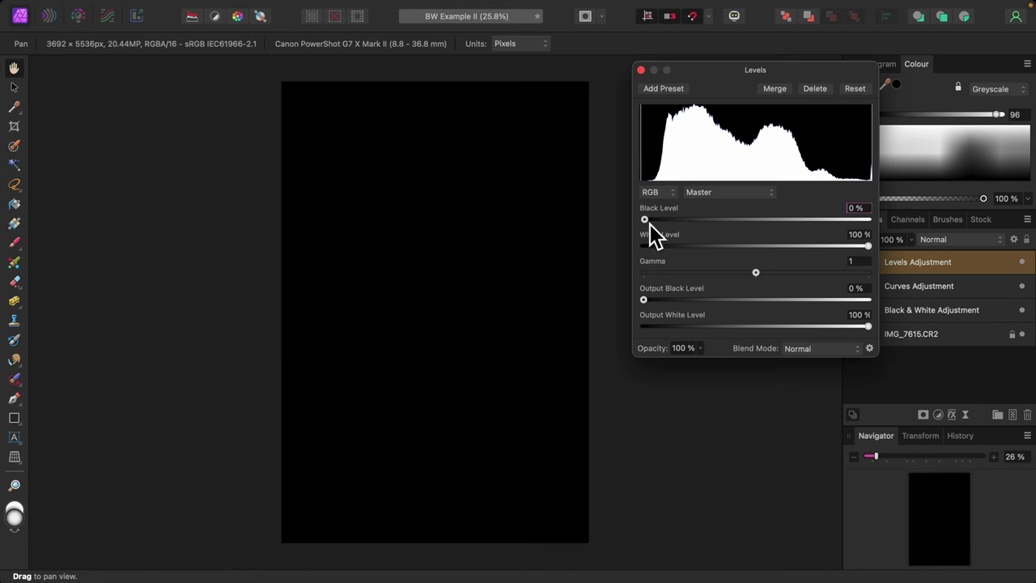
left_click_drag(649, 224, 662, 225)
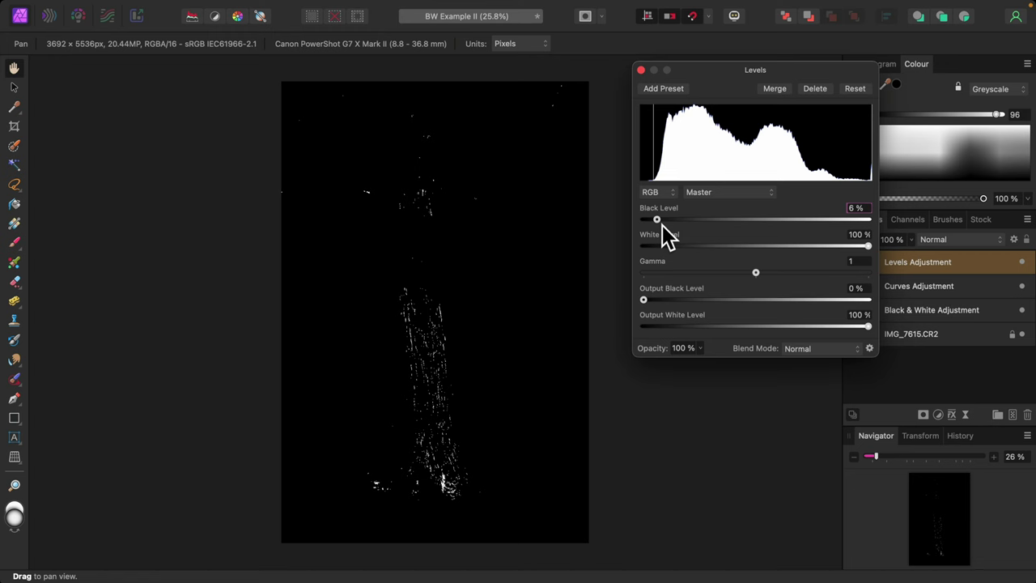
left_click_drag(662, 225, 648, 219)
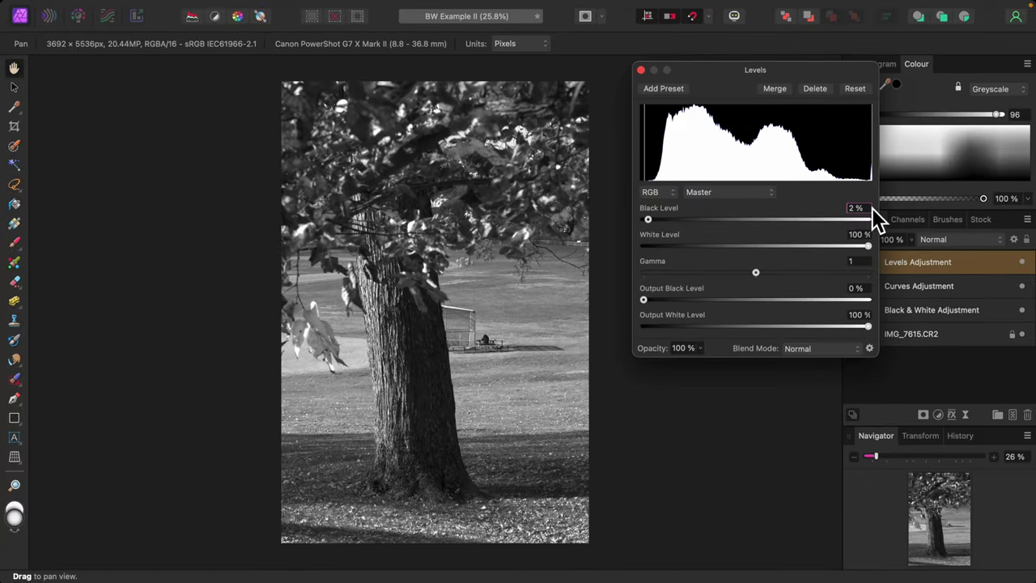
Step: Lower the Levels White Level to 95% and raise Gamma to 1.069
left_click_drag(874, 252, 861, 251)
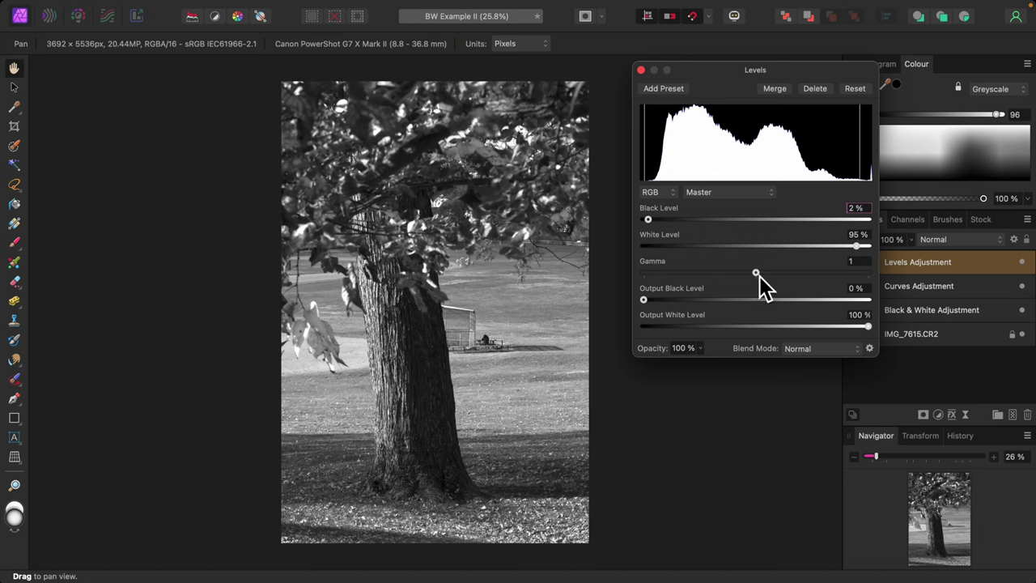
left_click_drag(759, 276, 768, 276)
Step: Close the Levels settings dialog
left_click(642, 71)
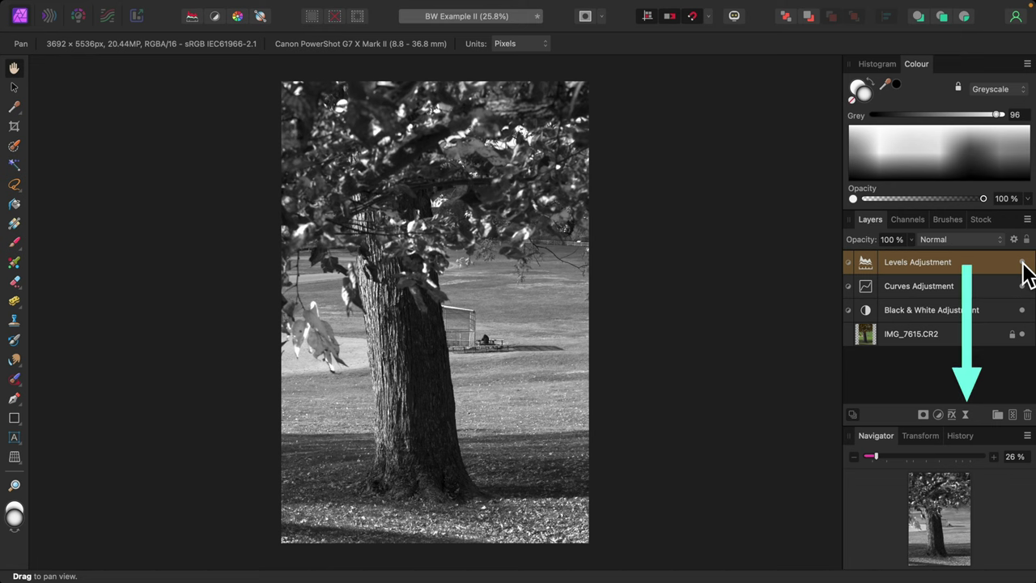
Step: Add a High Pass live filter with 0.9 px radius and set its blend mode to Overlay
left_click(966, 416)
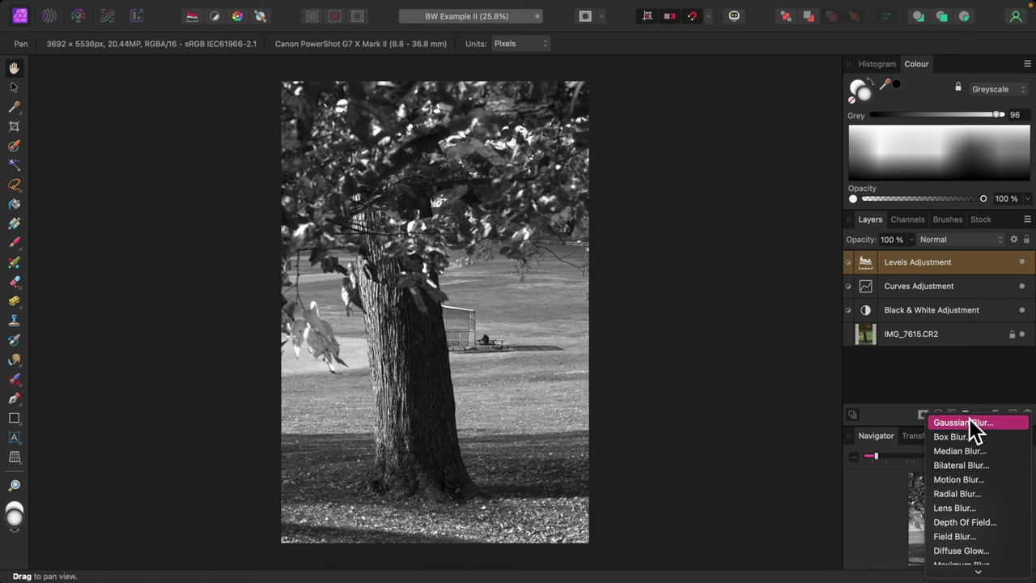
scroll(996, 495, "down", 3)
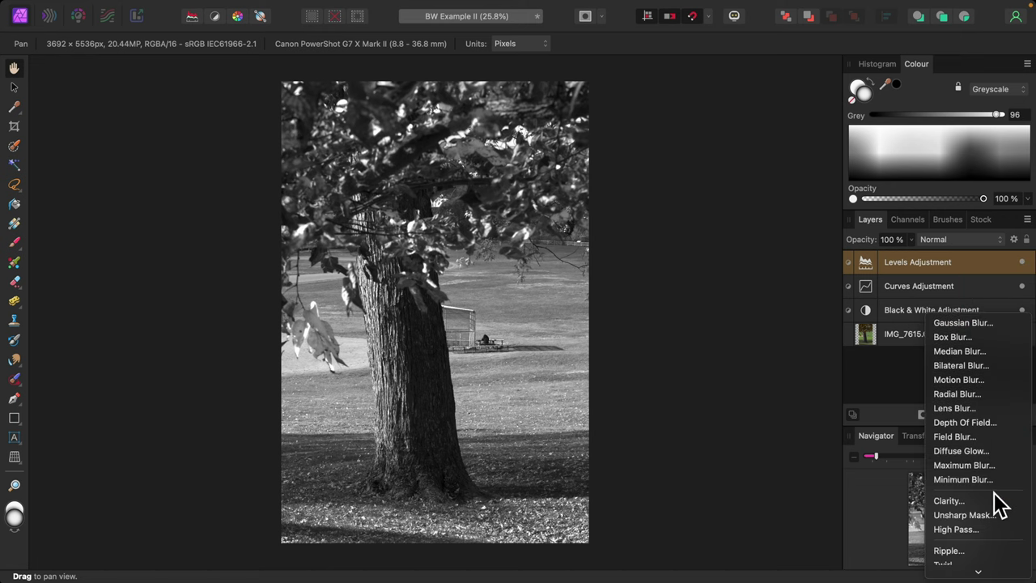
left_click(968, 532)
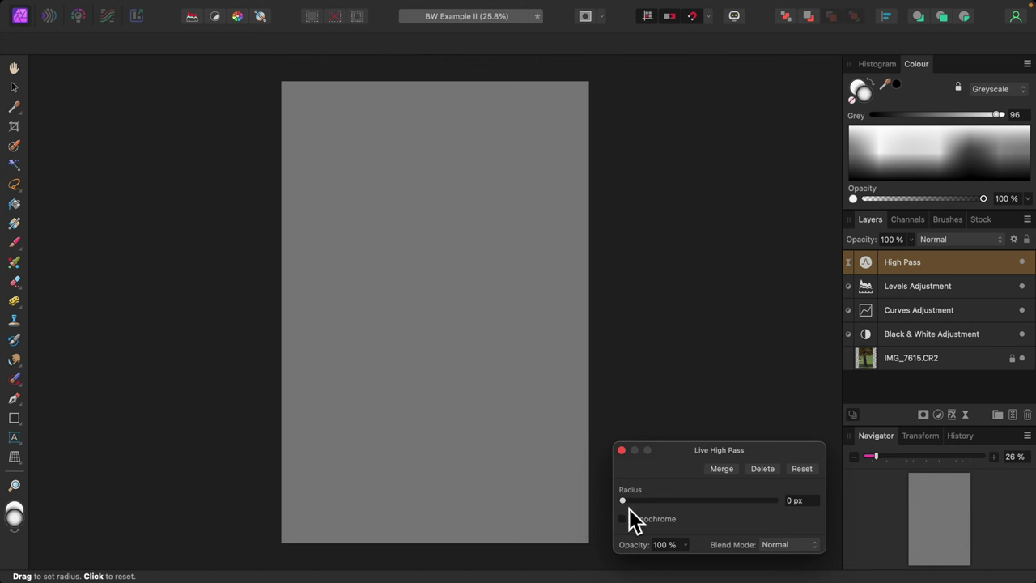
left_click_drag(628, 507, 660, 507)
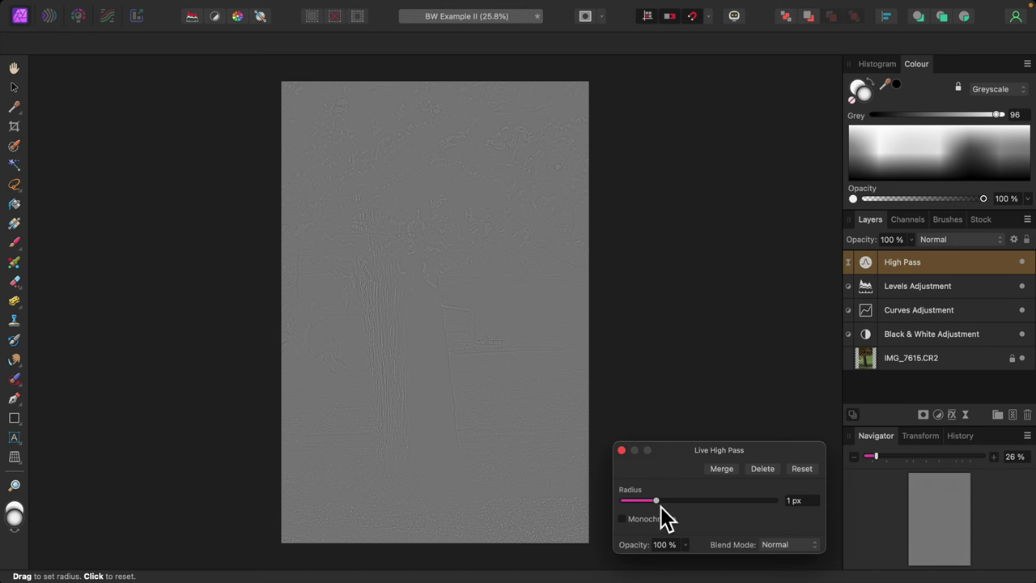
left_click(624, 452)
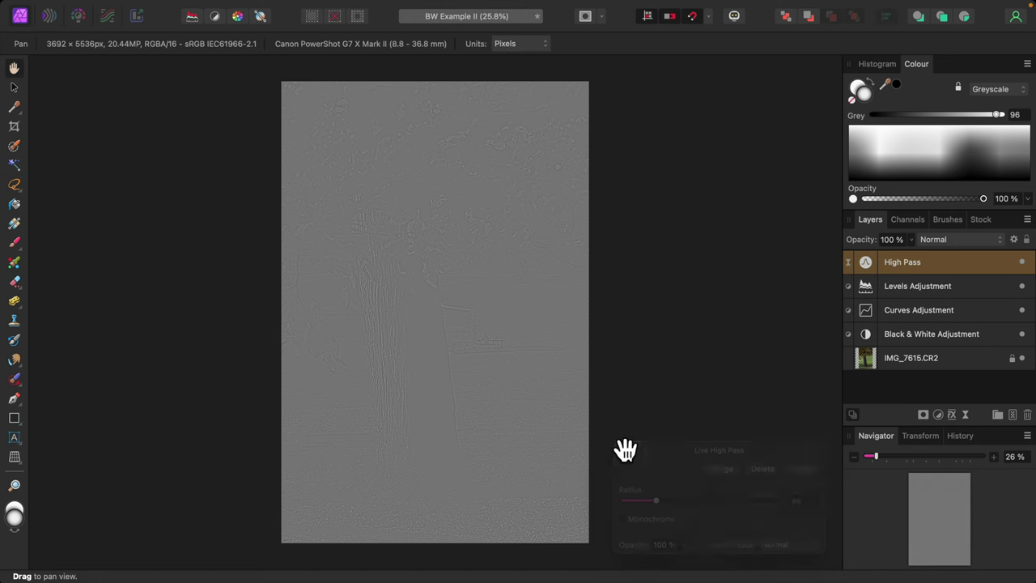
left_click(1002, 242)
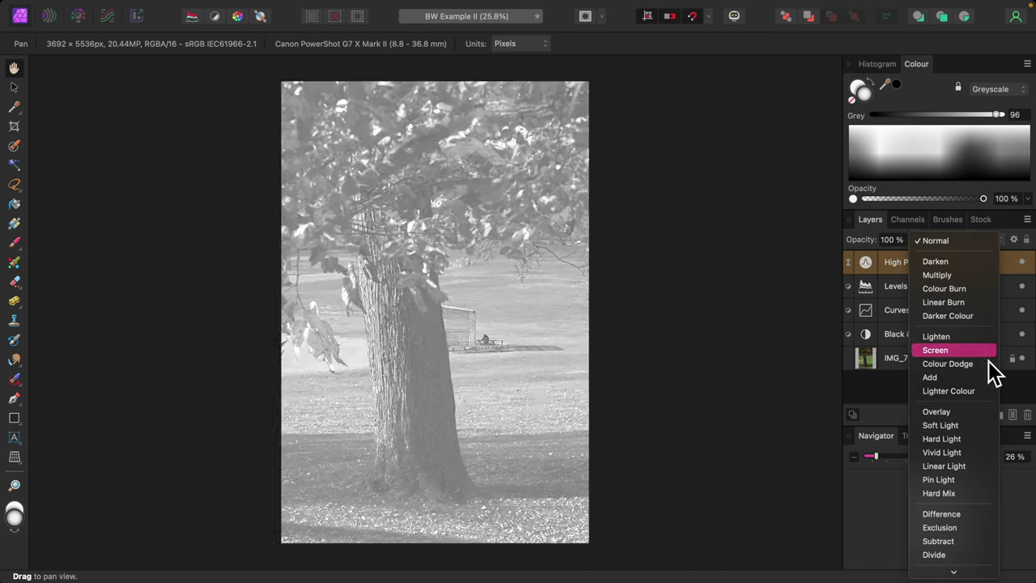
left_click(968, 412)
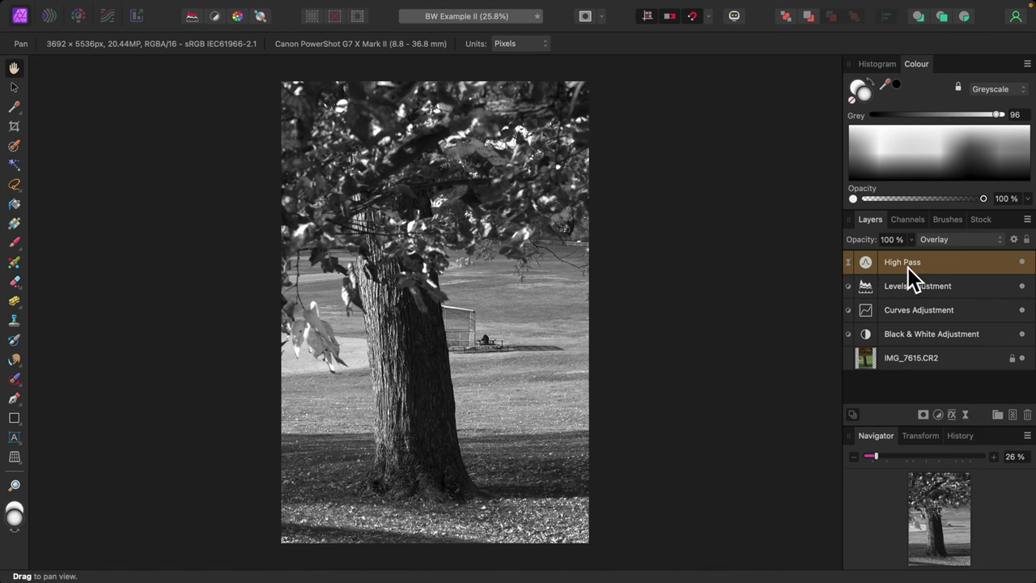
Step: Add a New Empty Mask Layer to the High Pass filter
mouse_move(231, 10)
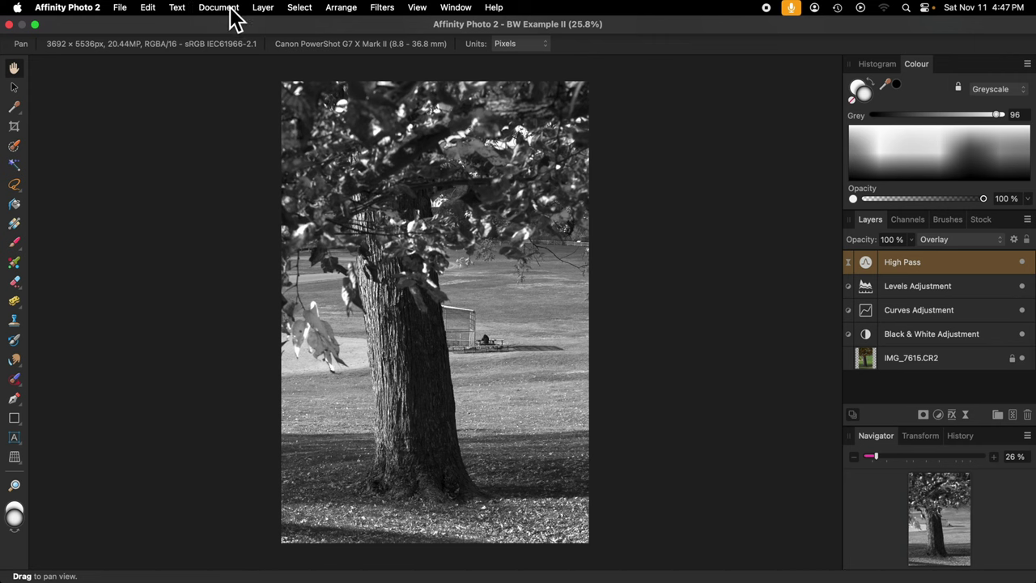
left_click(266, 10)
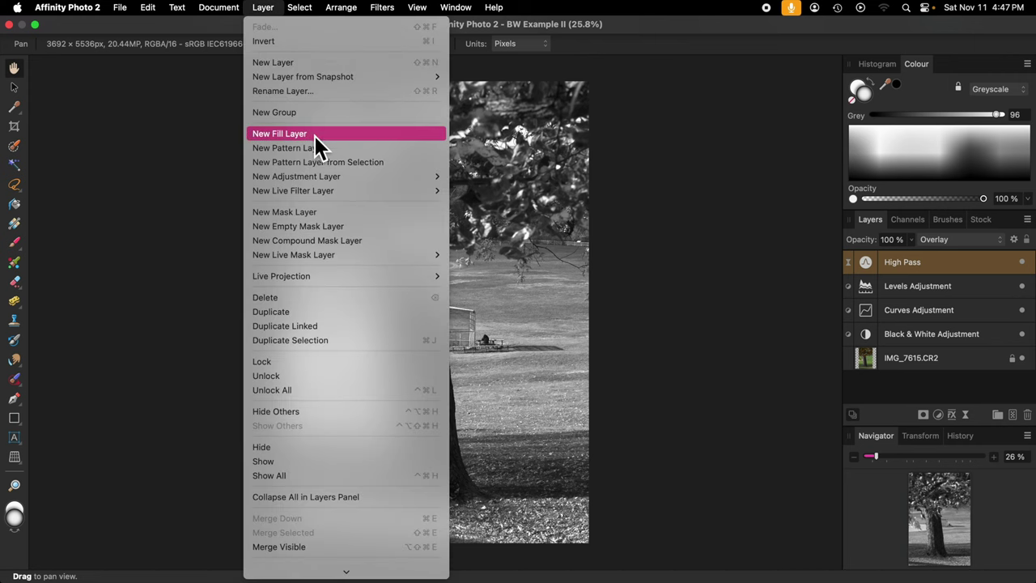
left_click(317, 226)
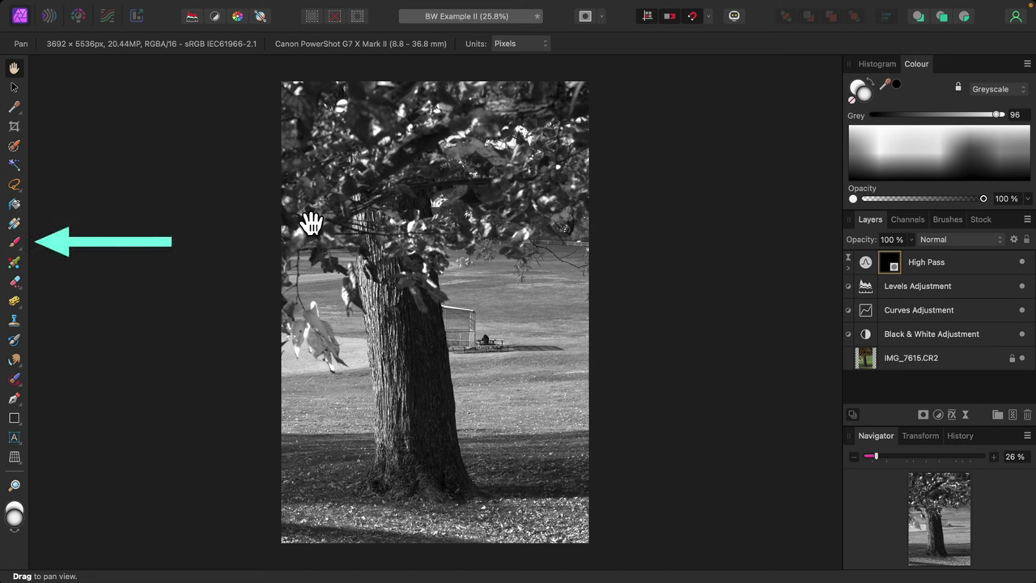
Step: Paint the mask white with the Paint Brush around the bench and goal area
left_click(16, 243)
left_click(944, 141)
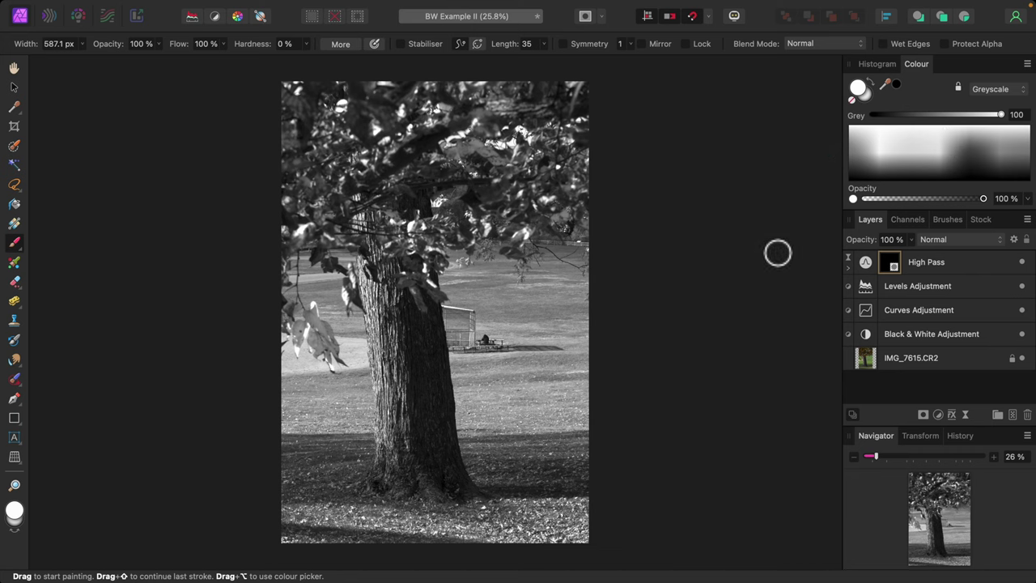
left_click(849, 270)
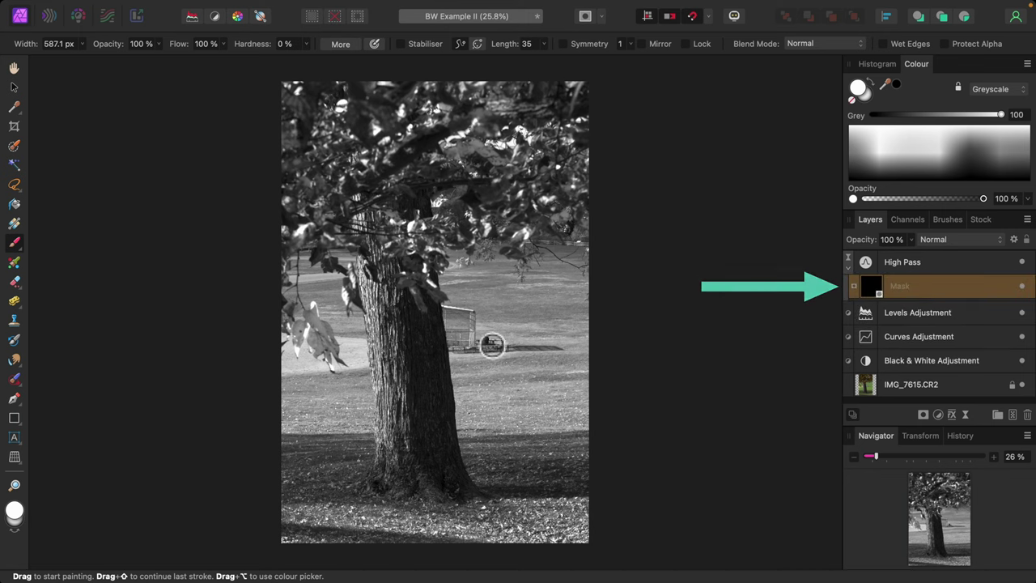
mouse_move(491, 343)
left_mouse_down()
mouse_move(499, 354)
mouse_move(493, 343)
left_mouse_up()
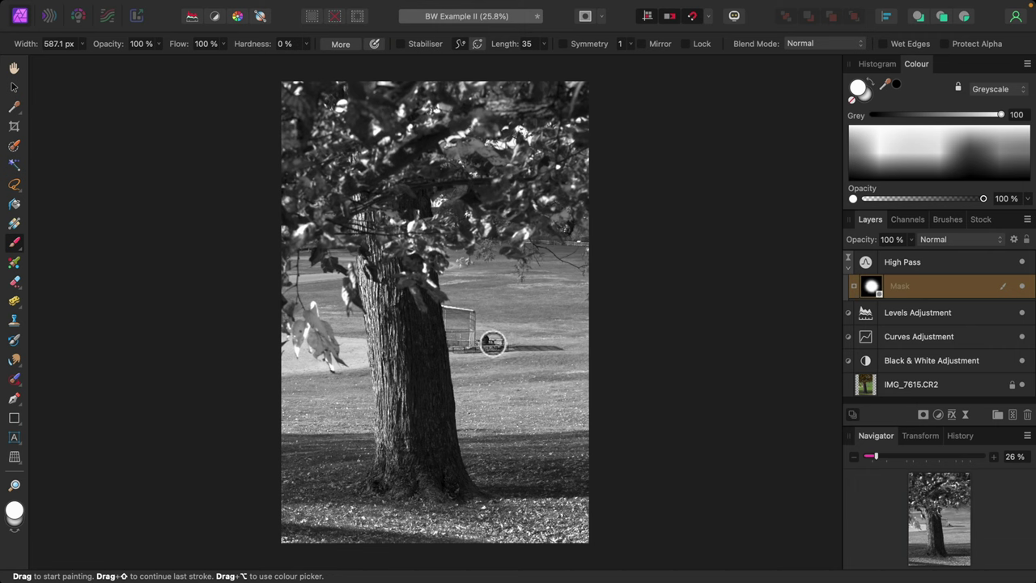
mouse_move(493, 343)
left_mouse_down()
mouse_move(499, 349)
mouse_move(462, 310)
mouse_move(472, 352)
mouse_move(465, 326)
mouse_move(513, 356)
mouse_move(569, 356)
mouse_move(488, 353)
mouse_move(470, 313)
mouse_move(470, 346)
mouse_move(565, 357)
mouse_move(699, 310)
left_mouse_up()
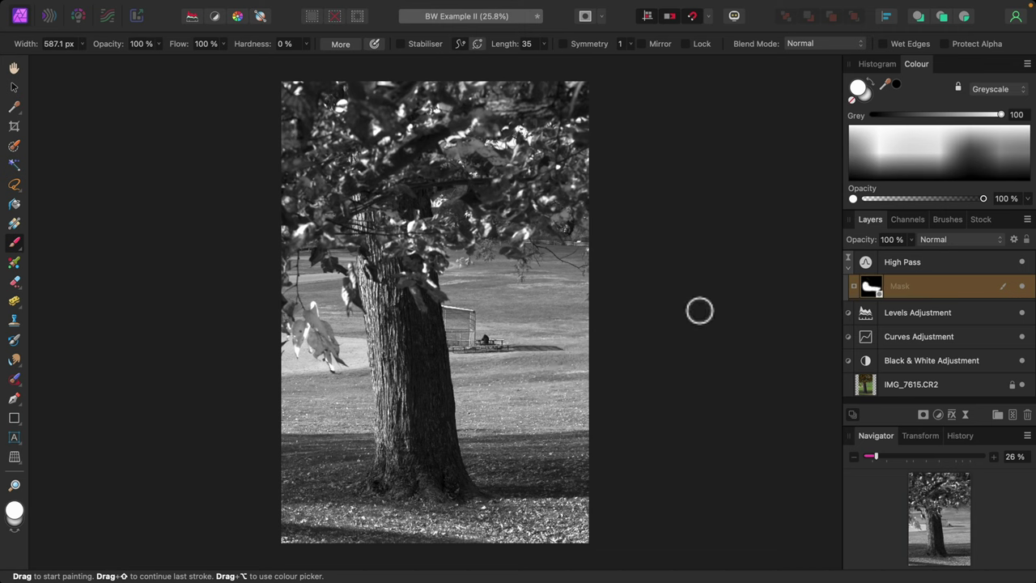